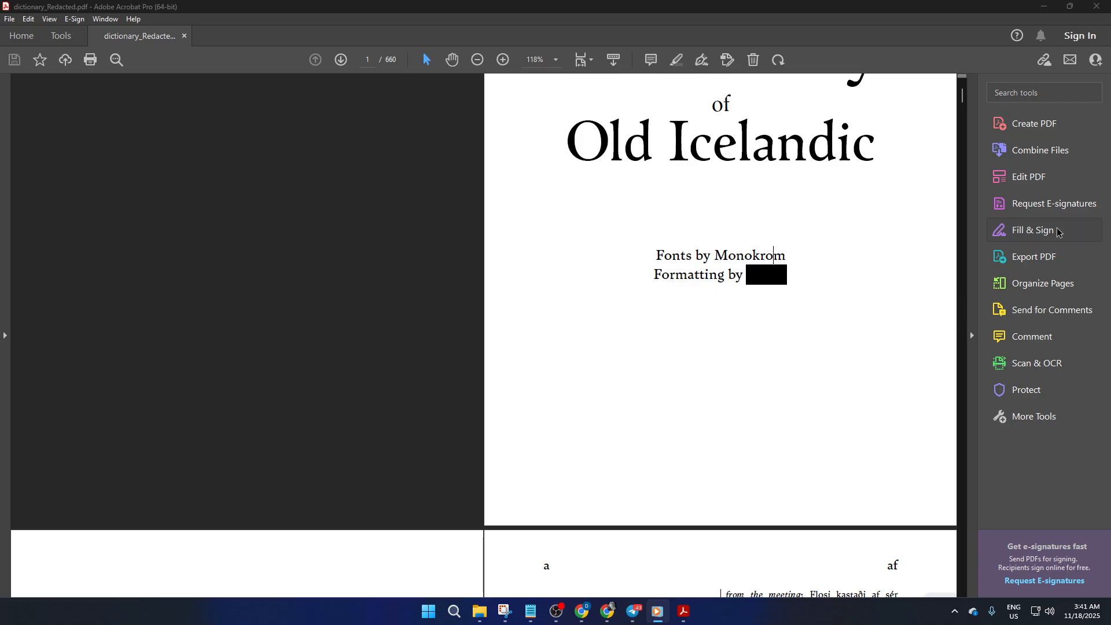
Enter PDF editing, delete the word "Formatting" from the credits on page 1, and undo the deletion
left_click(1050, 187)
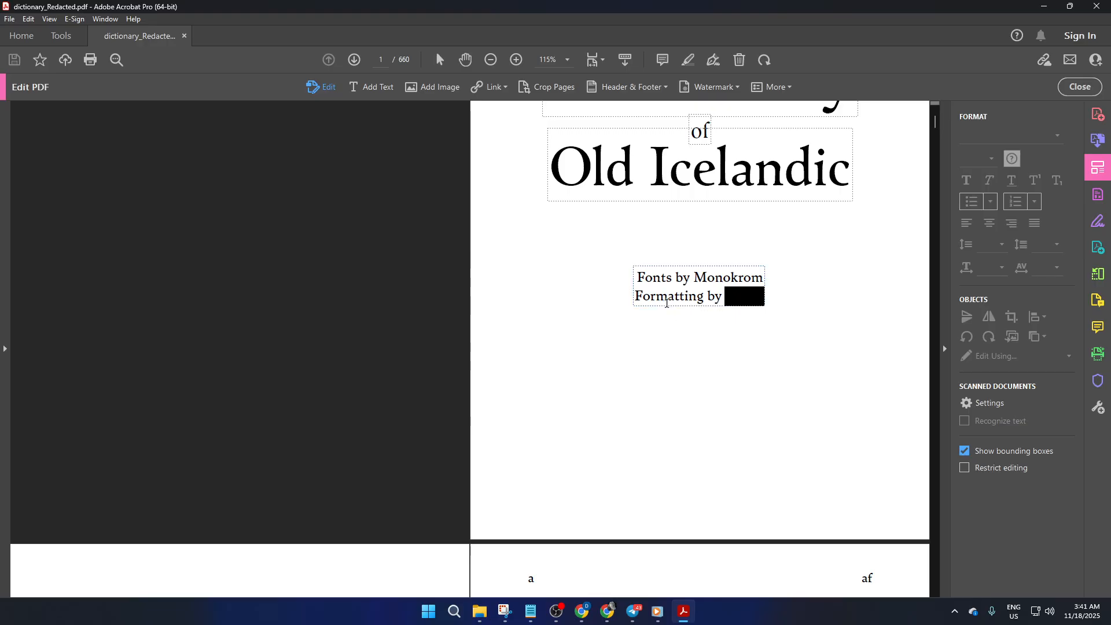
left_click(668, 303)
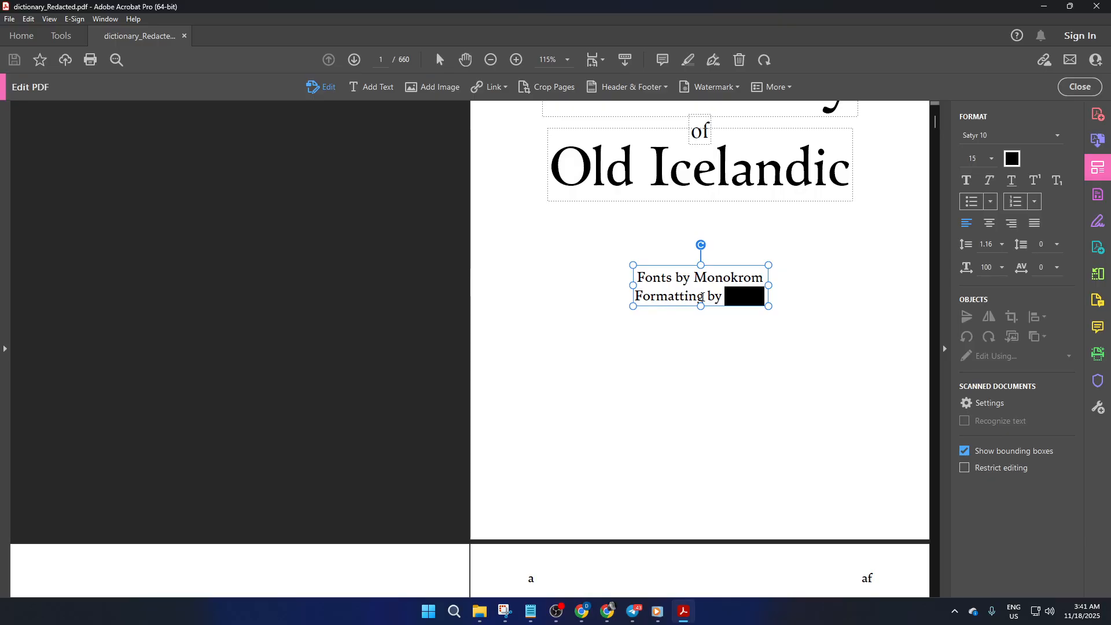
left_click_drag(702, 297, 636, 294)
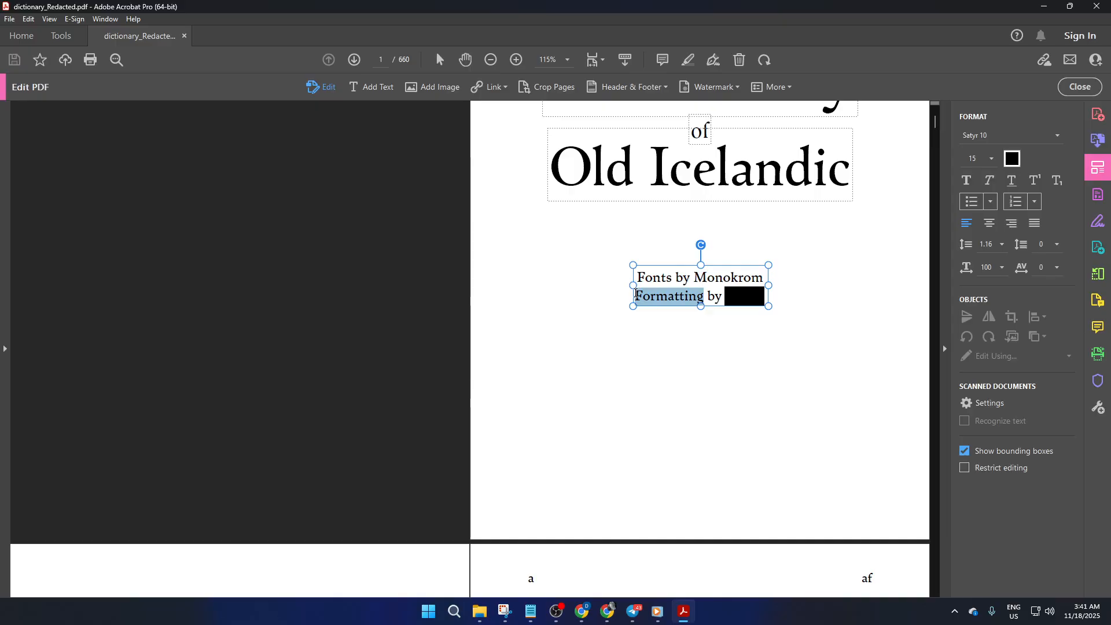
key("Delete")
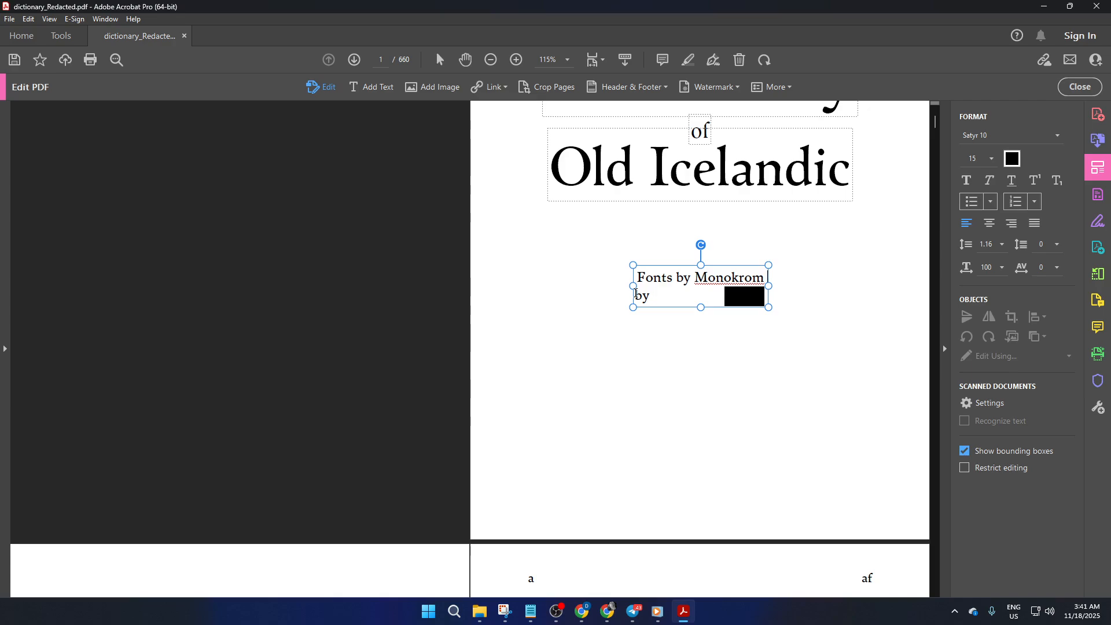
key("ctrl+z")
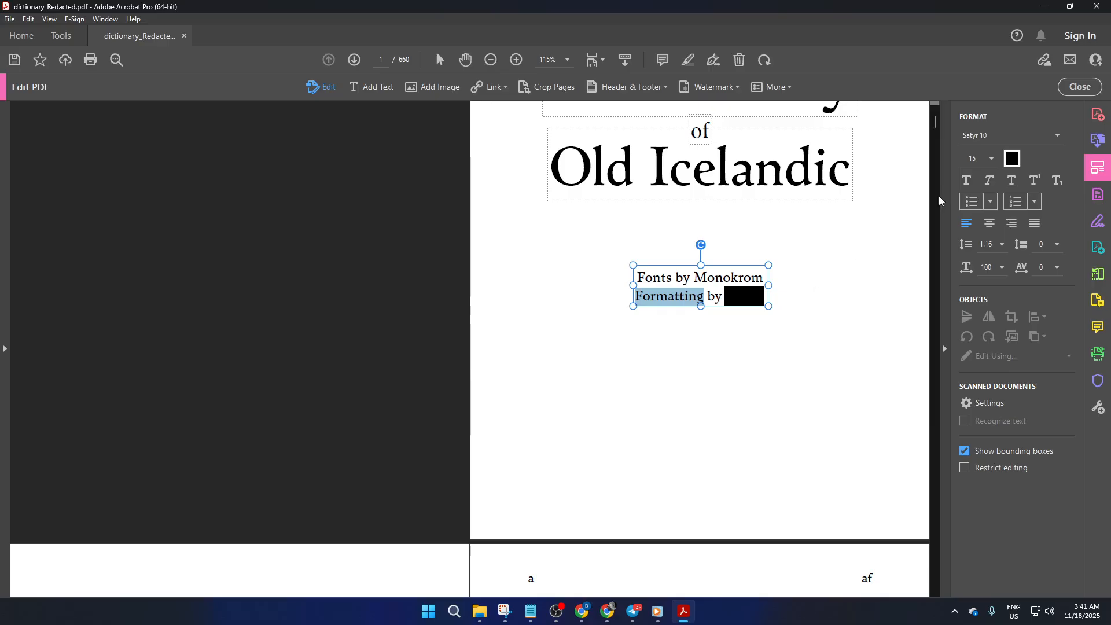
Recolor the selected word "Formatting" white to hide it, deselect the credits text, and undo the color change
left_click(1028, 164)
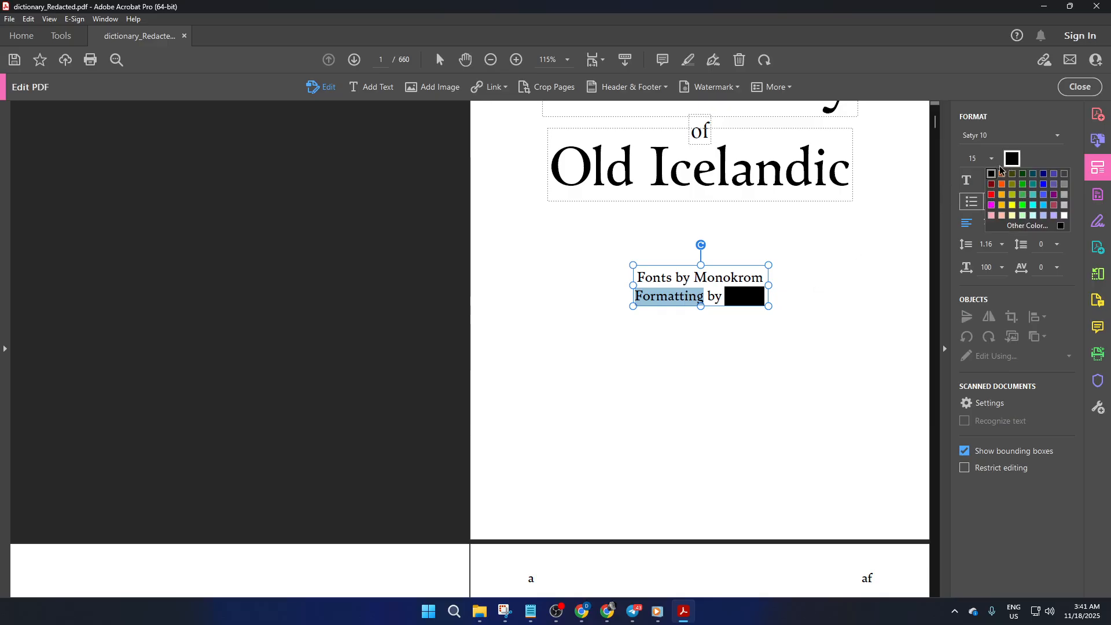
left_click(1065, 216)
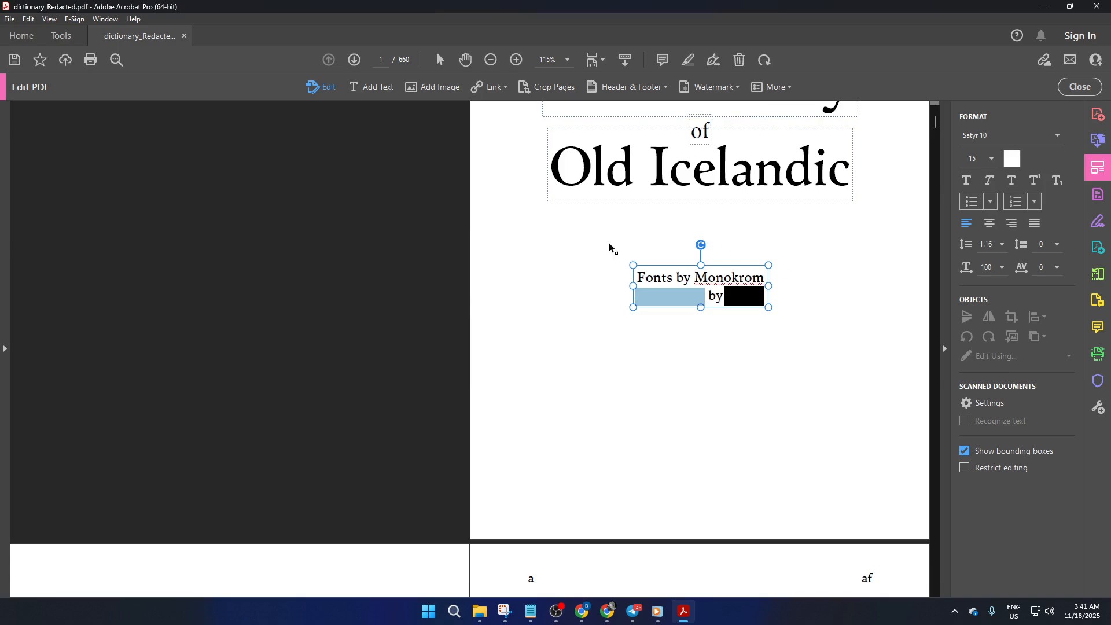
left_click(697, 326)
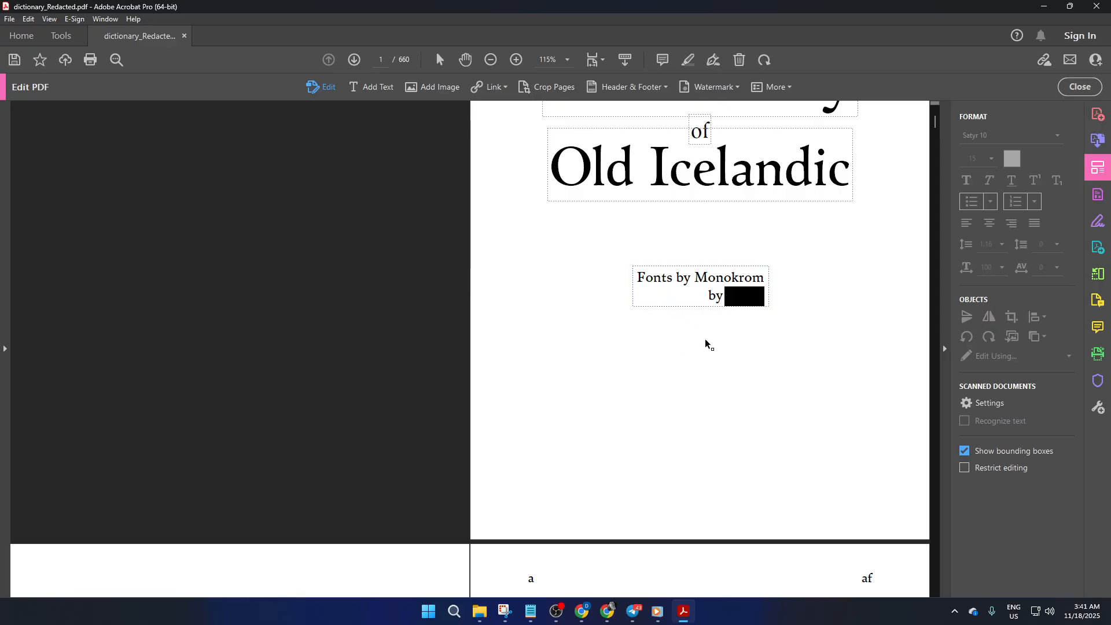
key("ctrl+z")
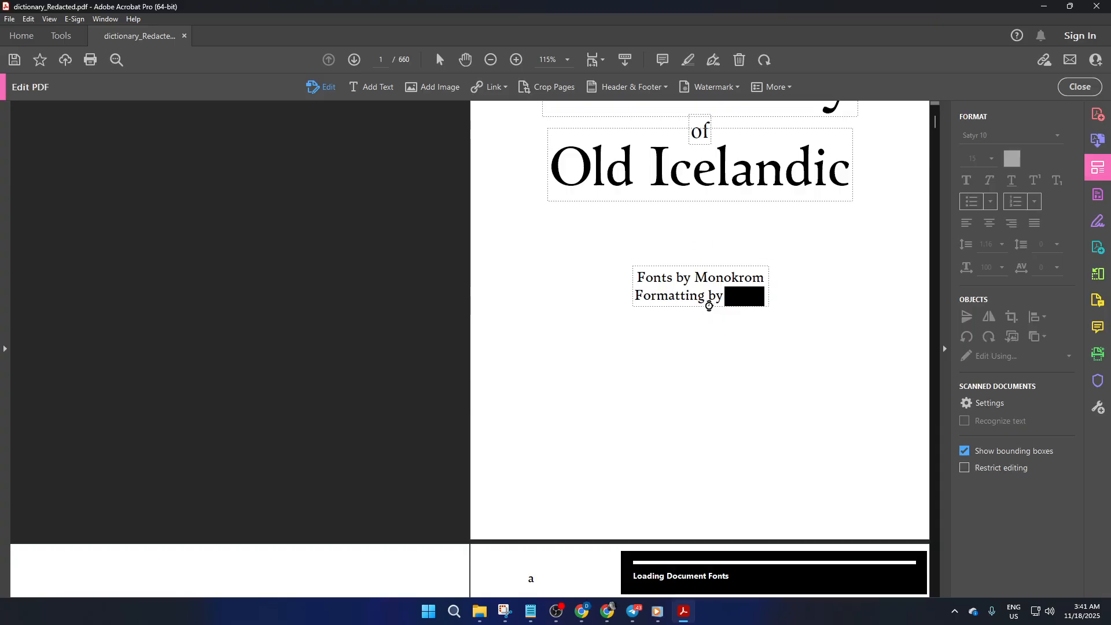
left_click(681, 331)
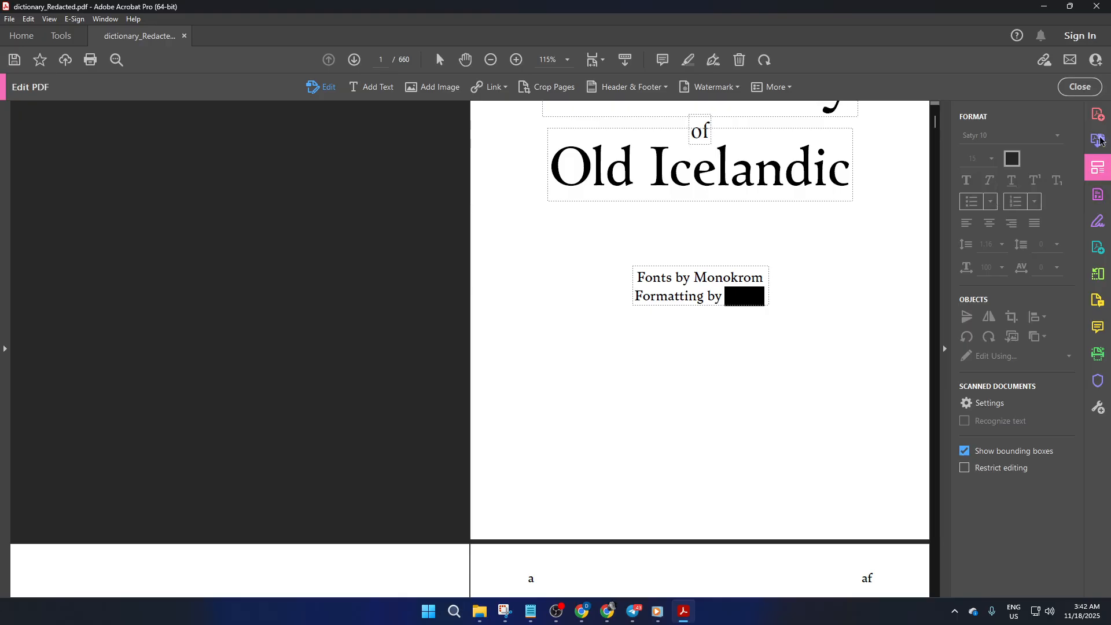
Add the Redact tool, mark the "Formatting by" text on page 1 for redaction, and close the tool without applying
left_click(67, 46)
scroll(211, 349, "down", 4)
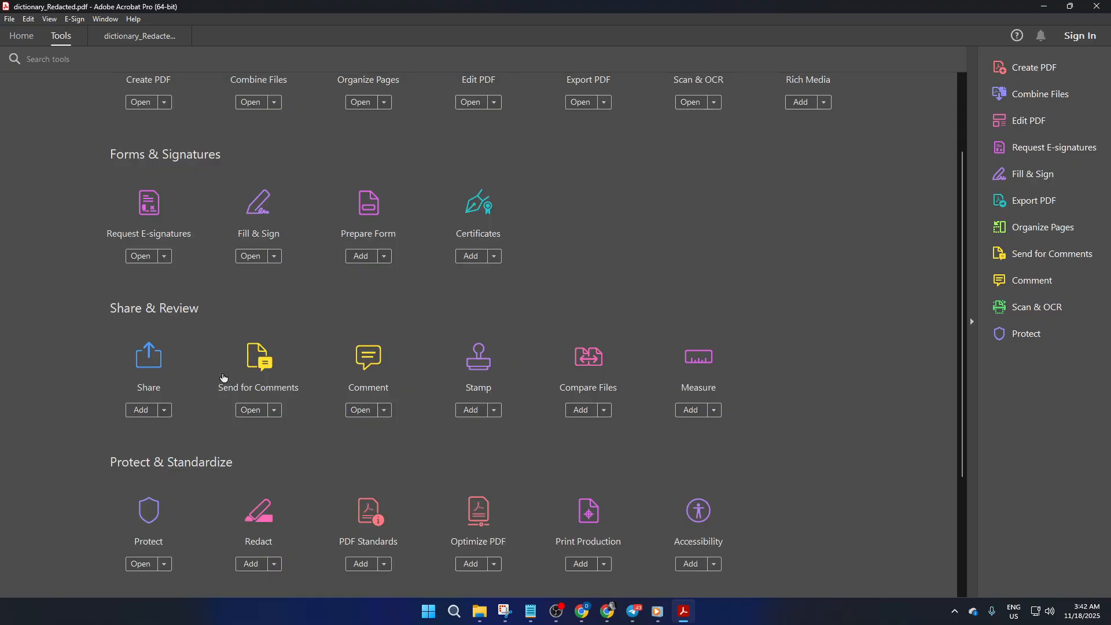
left_click(253, 559)
left_click(254, 564)
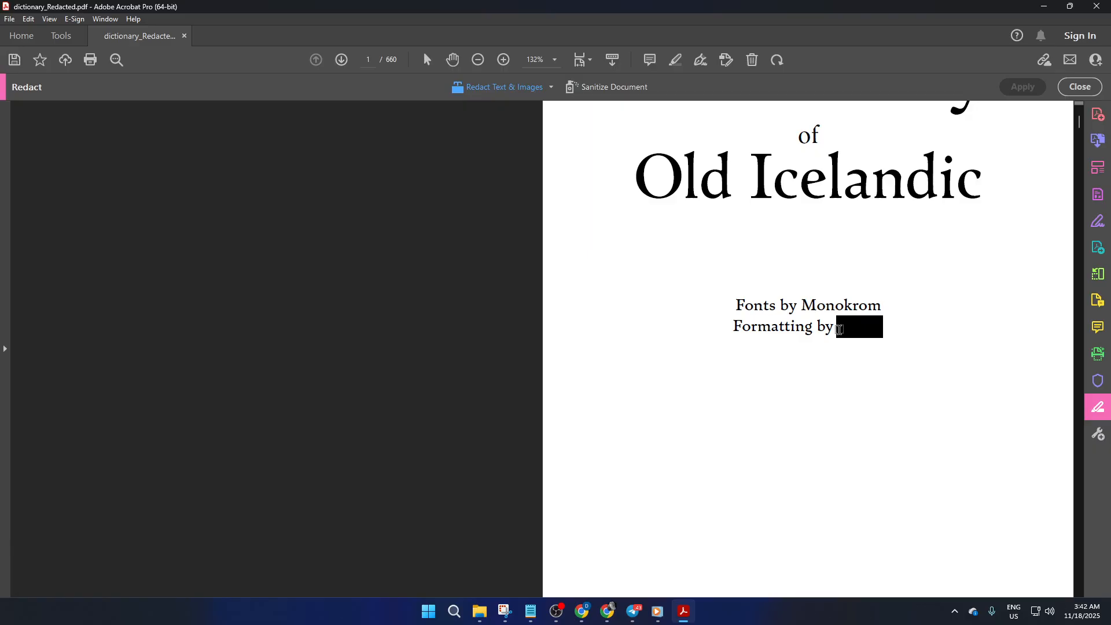
left_click_drag(837, 329, 877, 329)
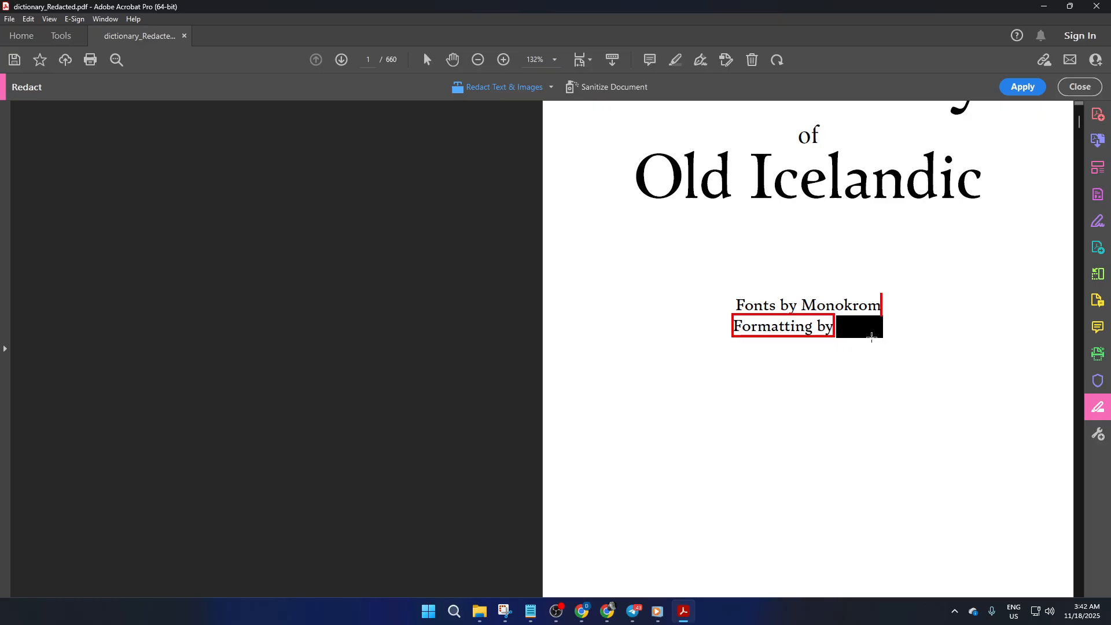
left_click(1080, 87)
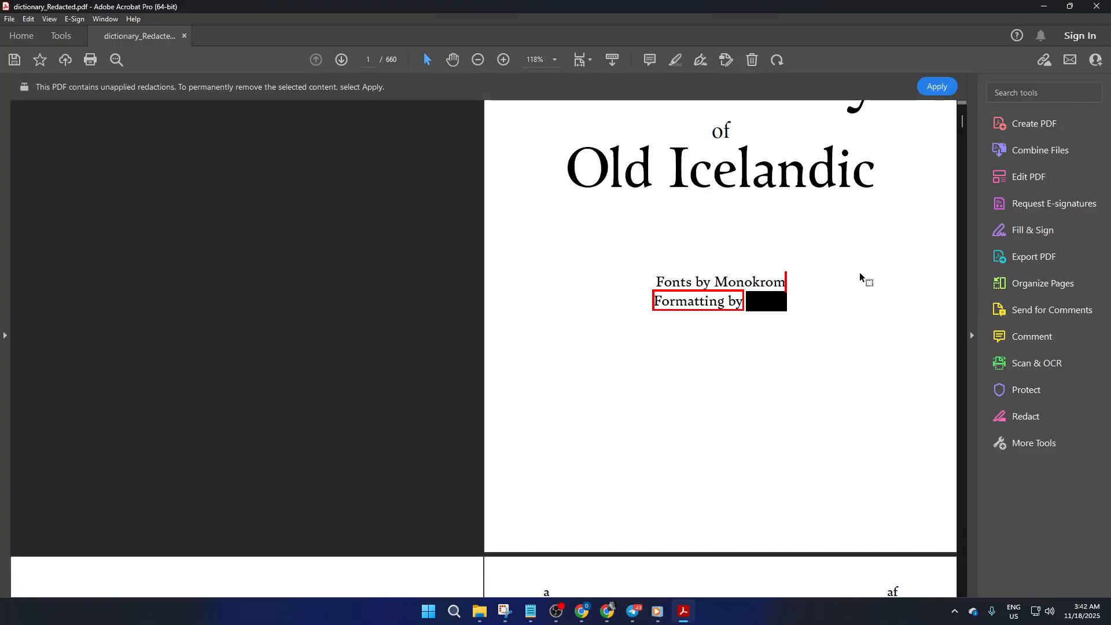
scroll(814, 296, "down", 3)
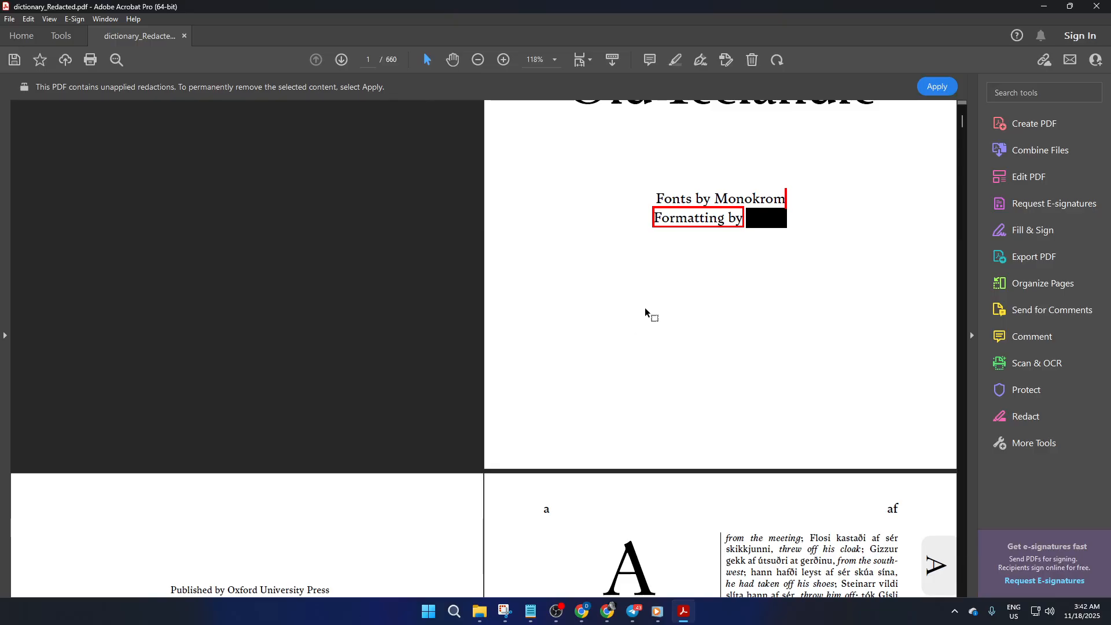
left_click_drag(583, 274, 689, 370)
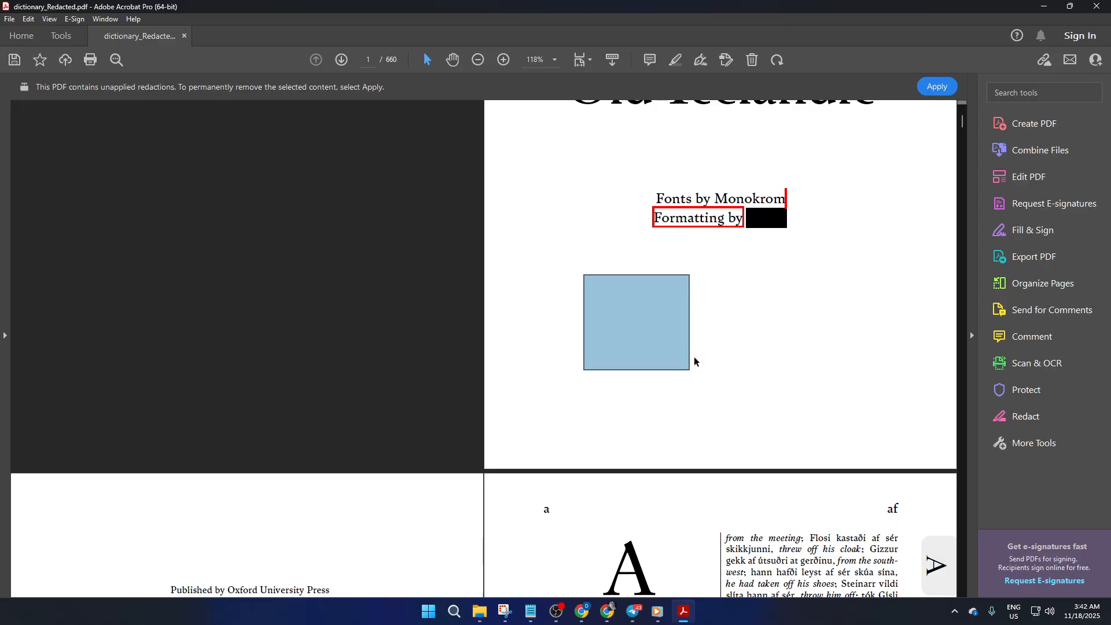
left_click(714, 344)
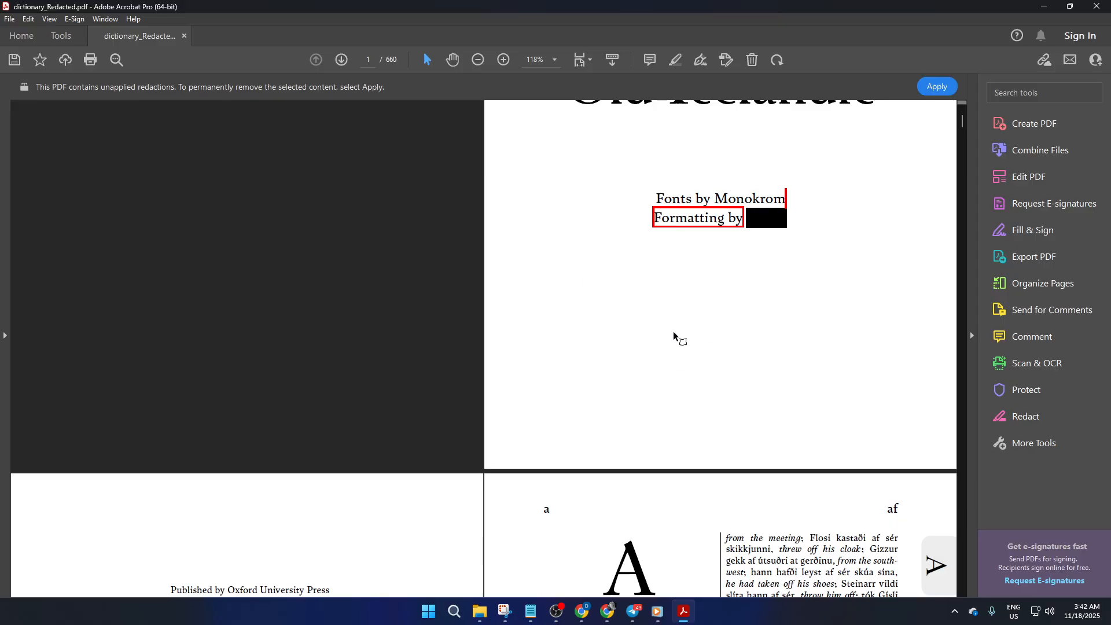
Delete page 1, the title page, from the dictionary document
left_click(756, 61)
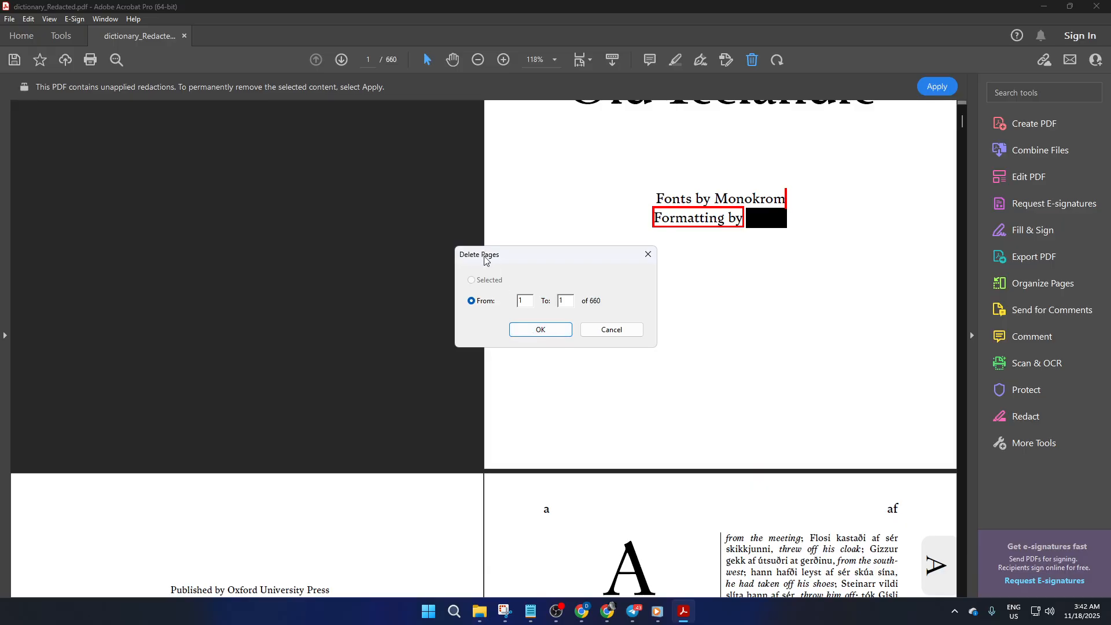
left_click(533, 331)
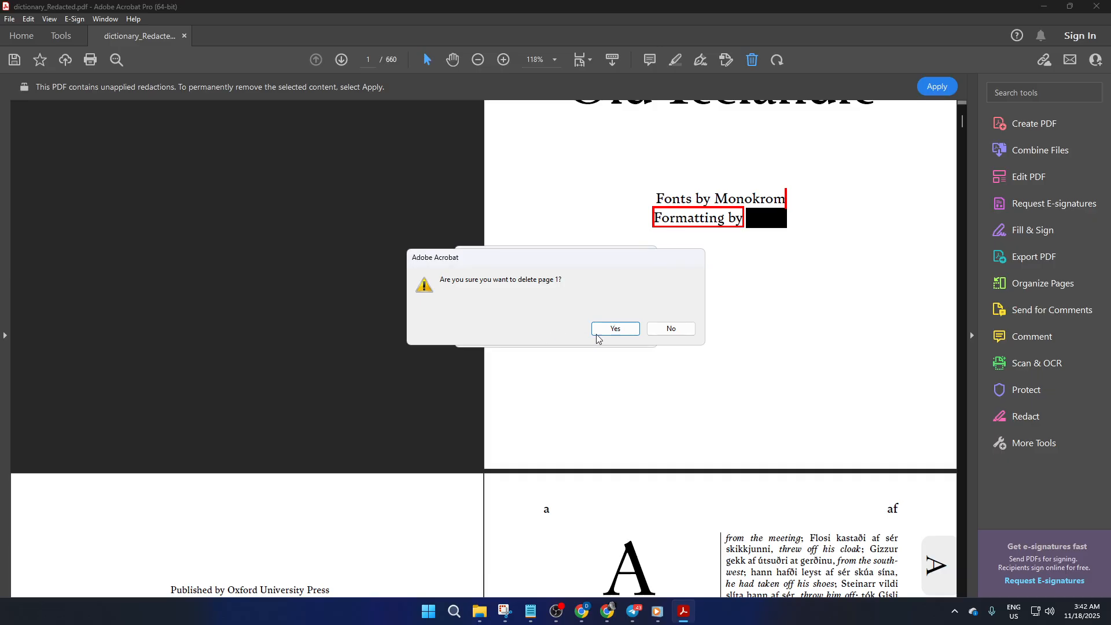
left_click(616, 330)
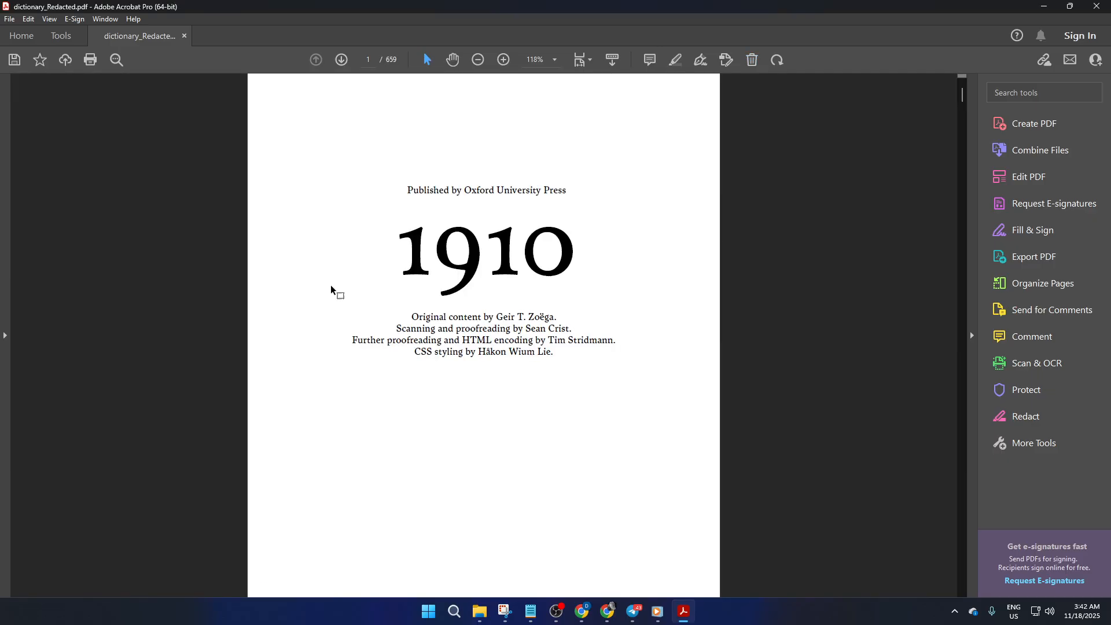
Examine the remaining opening pages, from the 1910 publication page to the start of the letter A entries
scroll(518, 352, "down", 10)
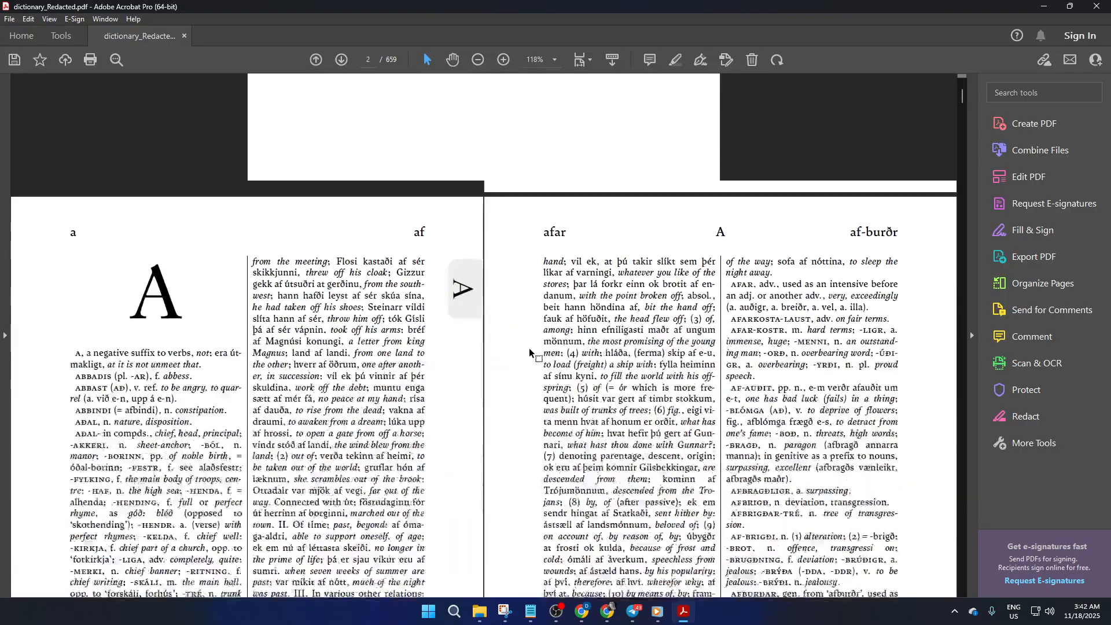
scroll(529, 348, "up", 6)
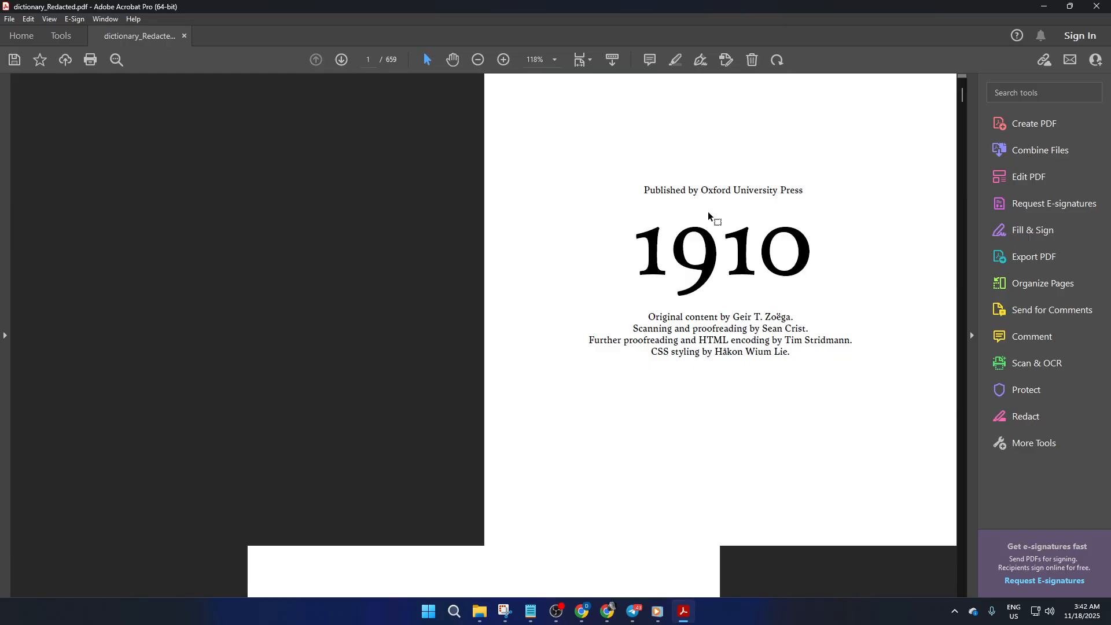
scroll(675, 265, "down", 3)
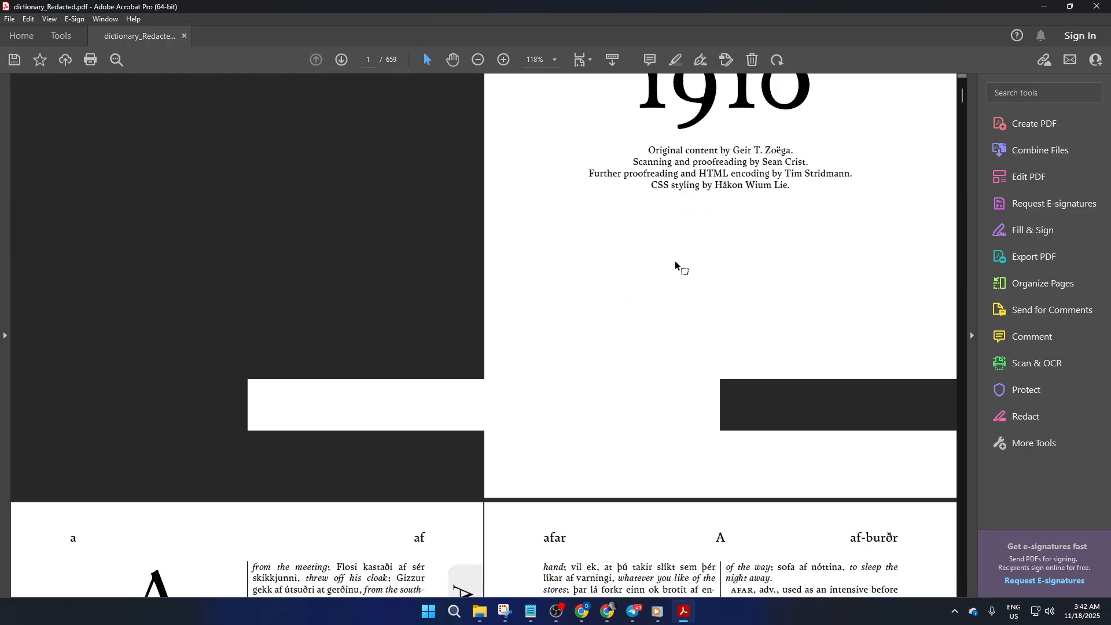
scroll(674, 267, "up", 3)
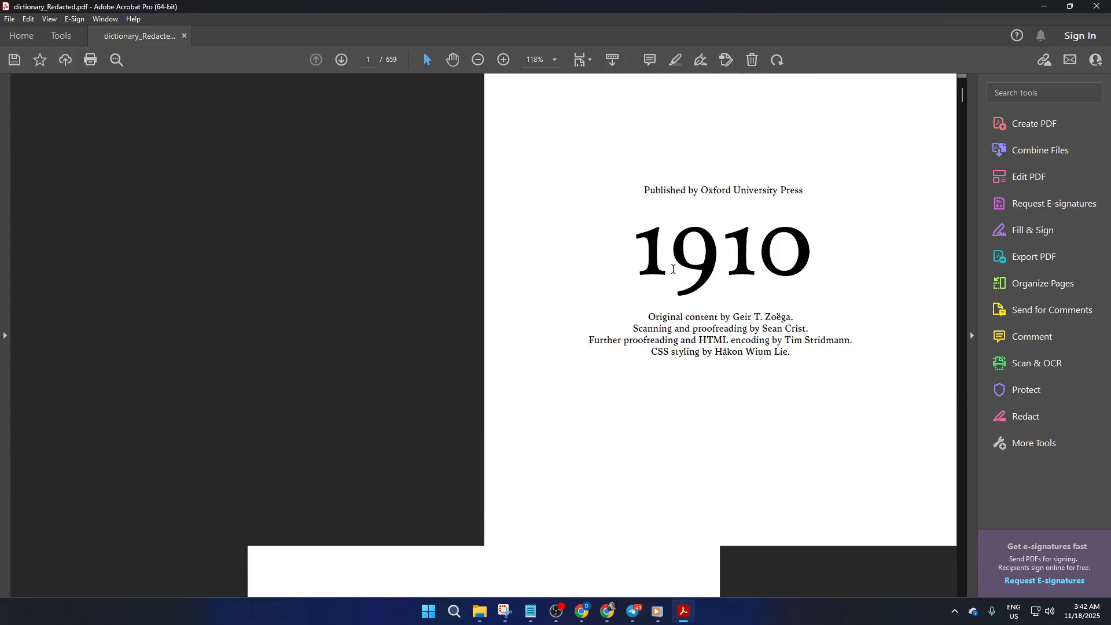
scroll(672, 269, "down", 7)
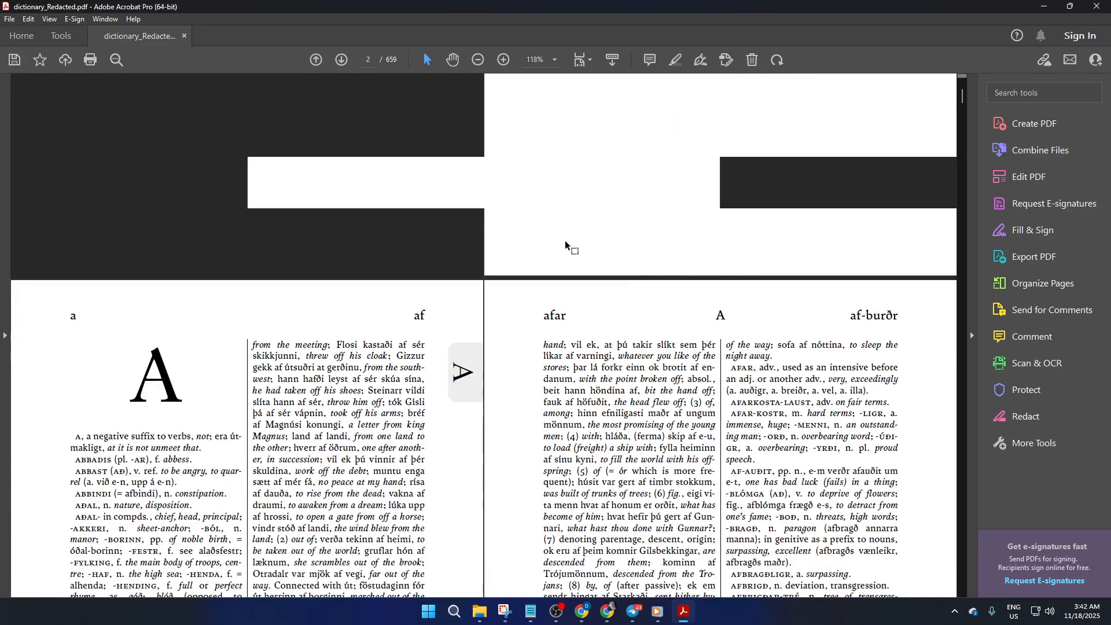
scroll(616, 243, "up", 6)
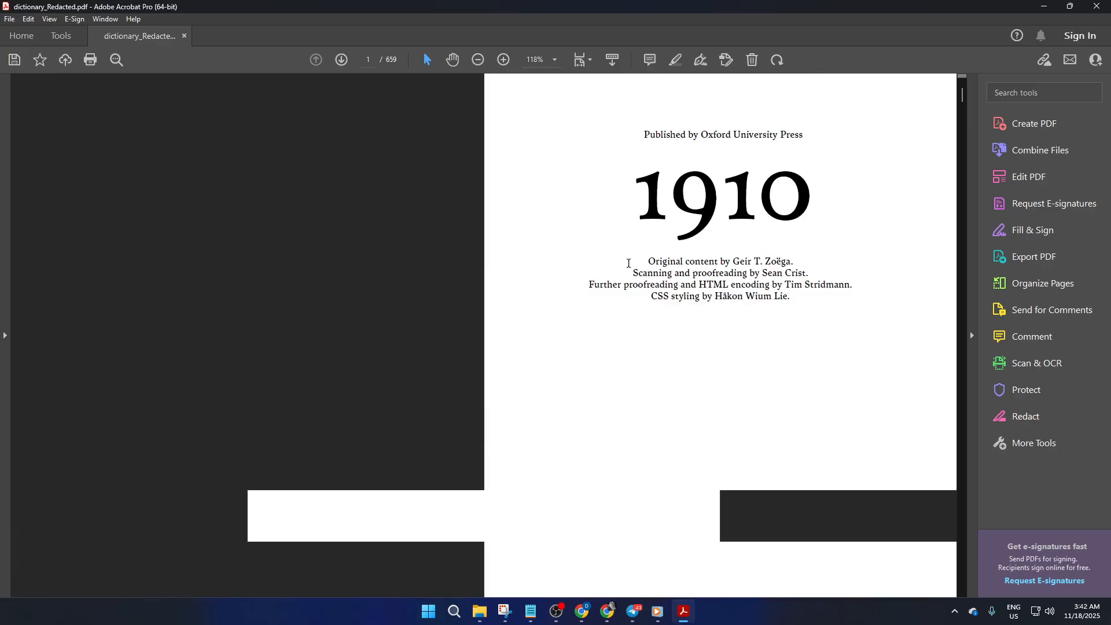
scroll(629, 270, "down", 2)
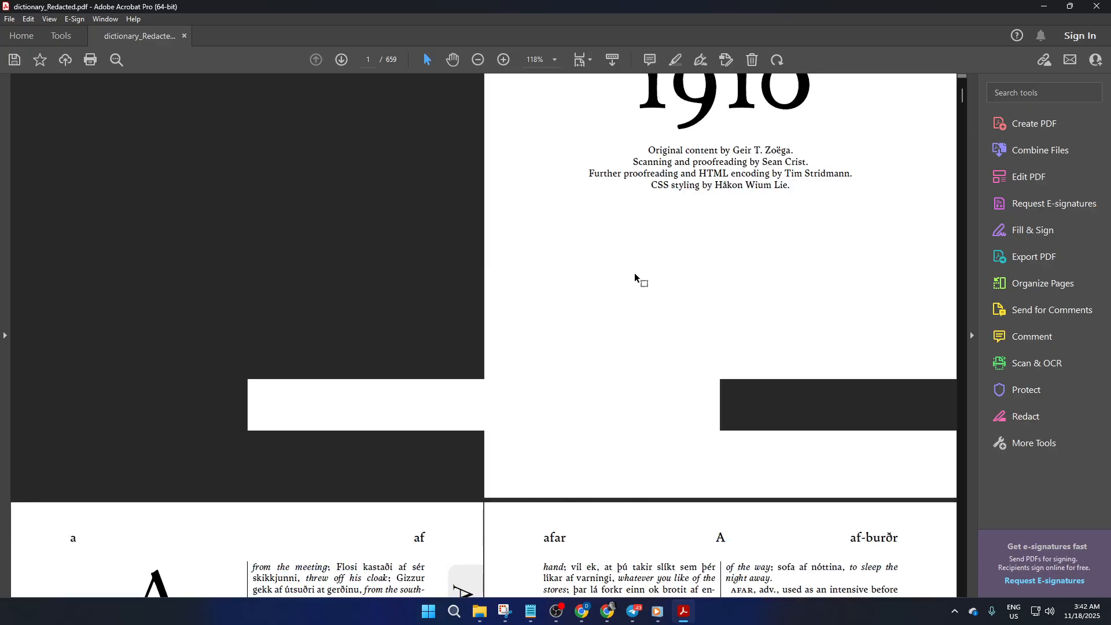
scroll(613, 346, "down", 6)
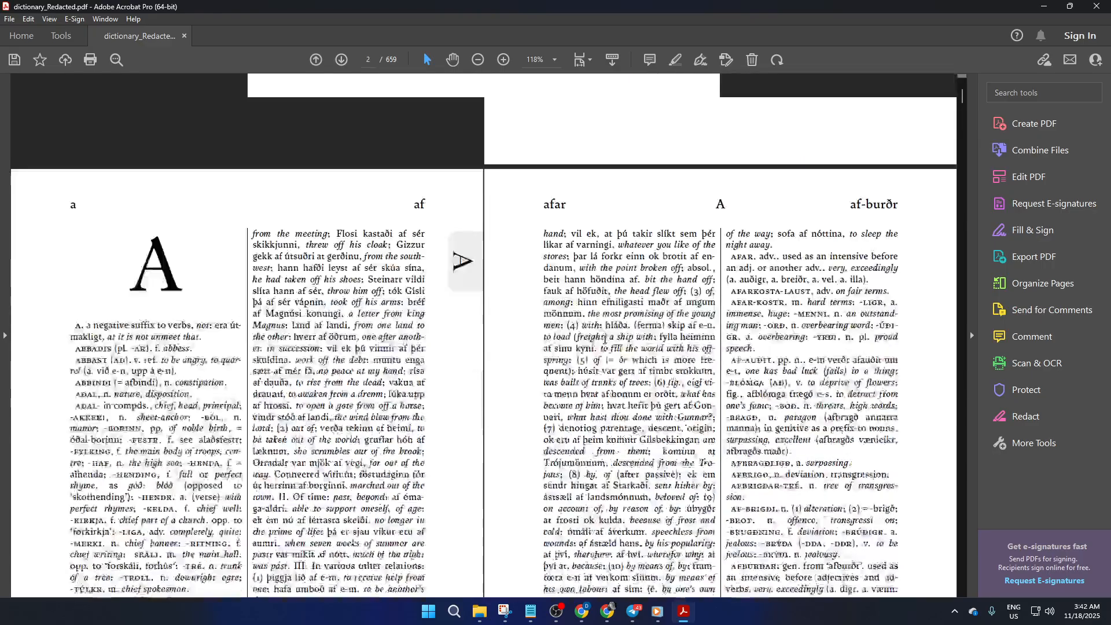
scroll(536, 266, "up", 3)
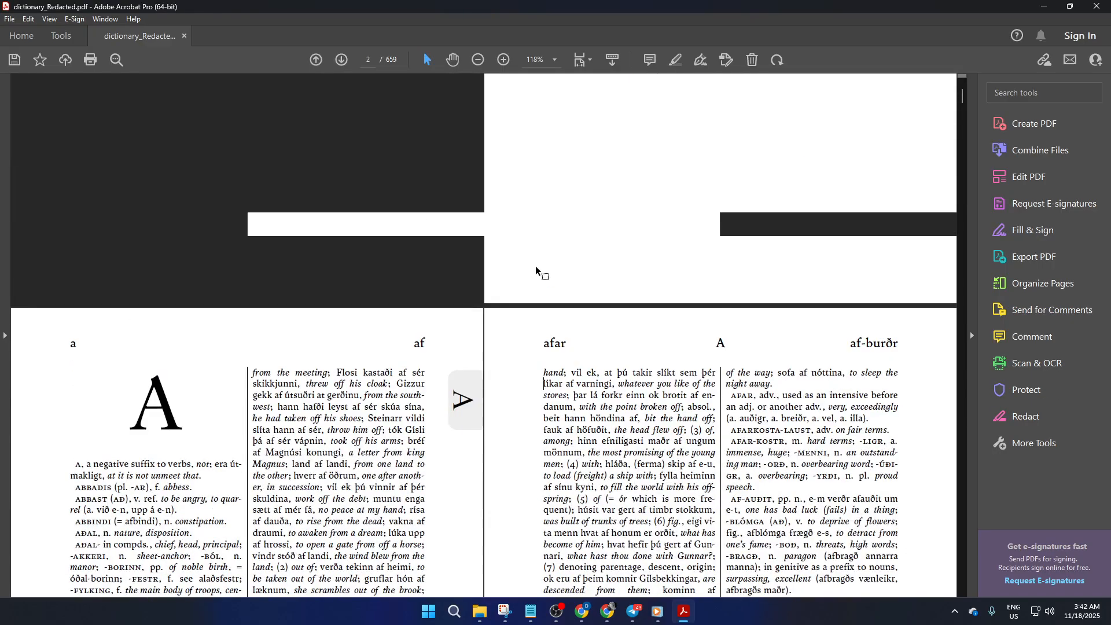
scroll(603, 272, "up", 6)
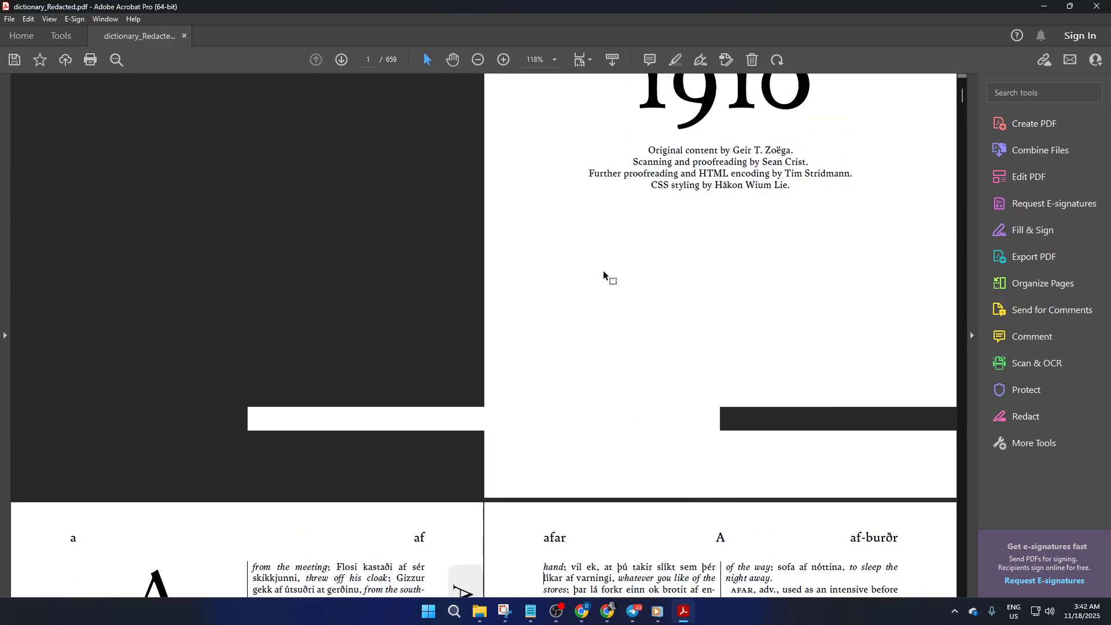